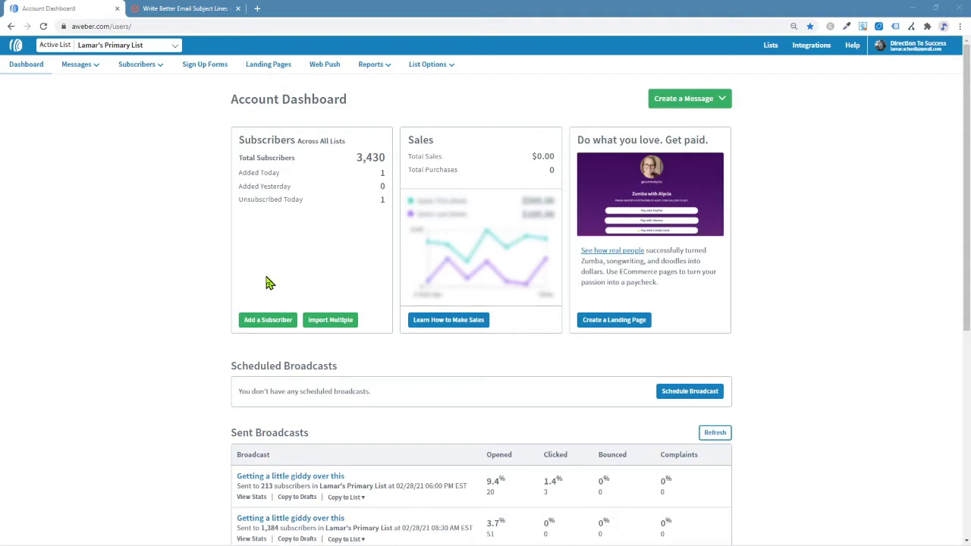
Open the message drafts and review the email previews of "Information Overload" and "Is your head exploding with information?"
{"action": "mouse_move", "coordinate": [120, 63]}
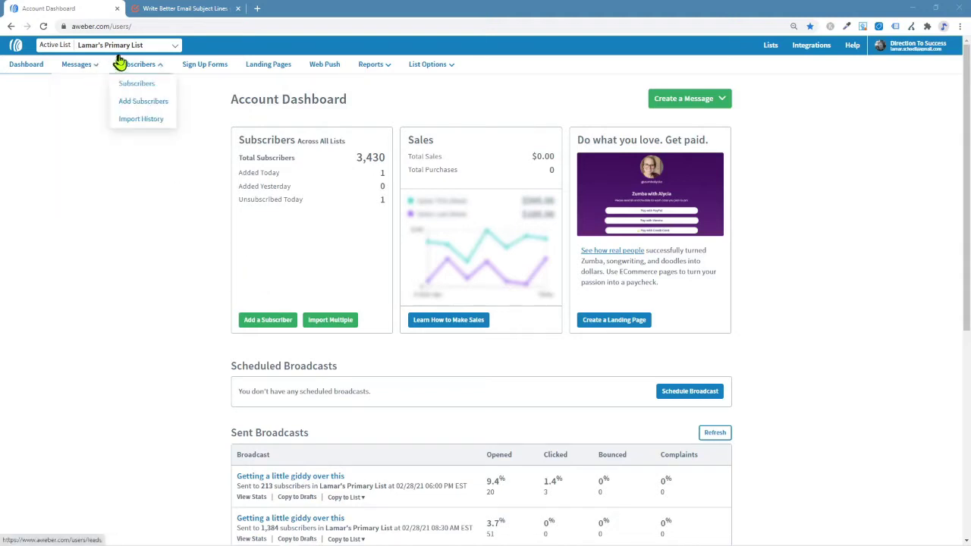
{"action": "left_click", "coordinate": [81, 84]}
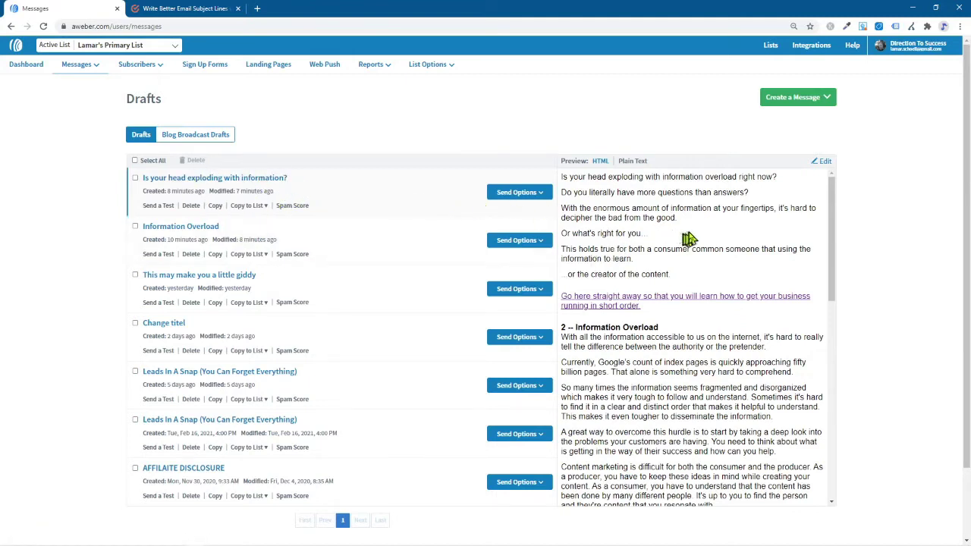
{"action": "scroll", "coordinate": [689, 239], "scroll_direction": "down", "scroll_amount": 10}
{"action": "scroll", "coordinate": [692, 258], "scroll_direction": "up", "scroll_amount": 10}
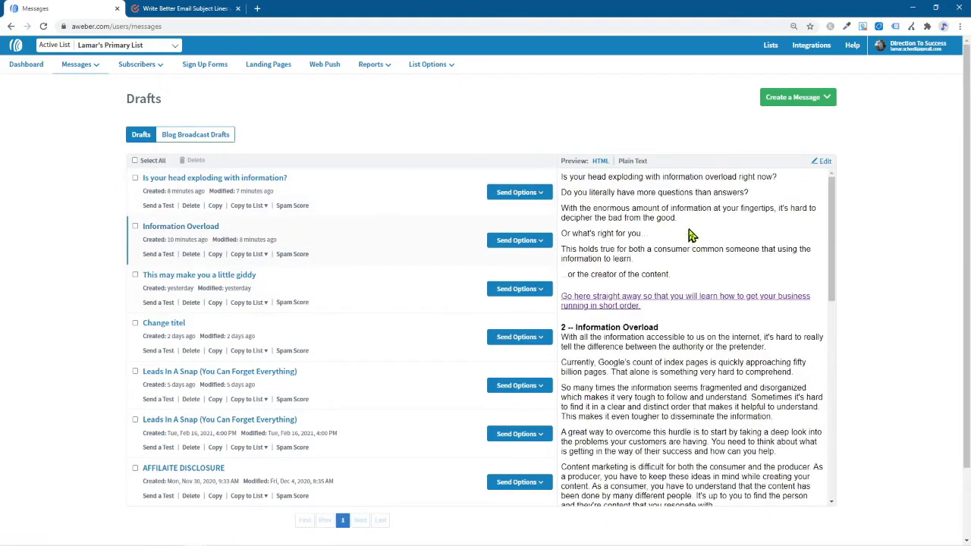
{"action": "scroll", "coordinate": [675, 332], "scroll_direction": "down", "scroll_amount": 2}
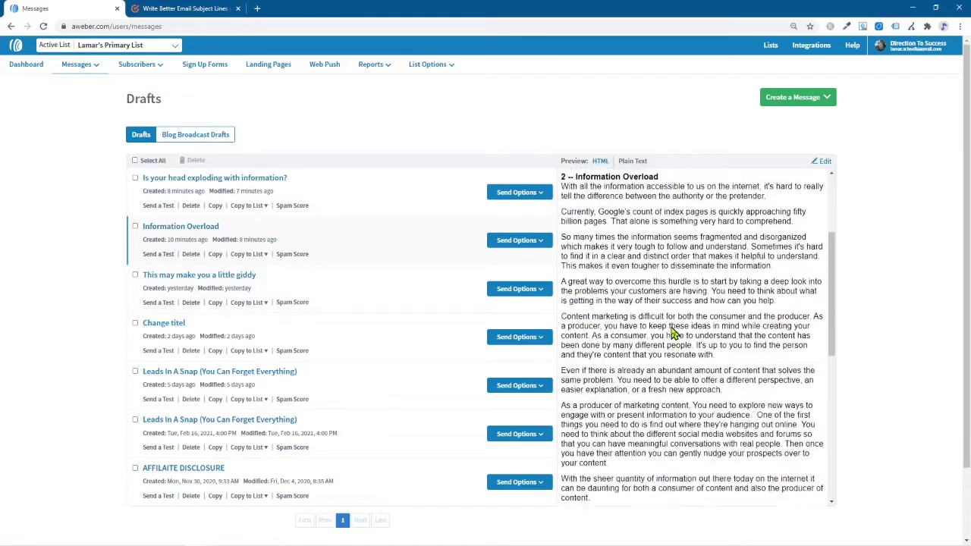
{"action": "scroll", "coordinate": [673, 335], "scroll_direction": "down", "scroll_amount": 4}
{"action": "scroll", "coordinate": [673, 340], "scroll_direction": "up", "scroll_amount": 2}
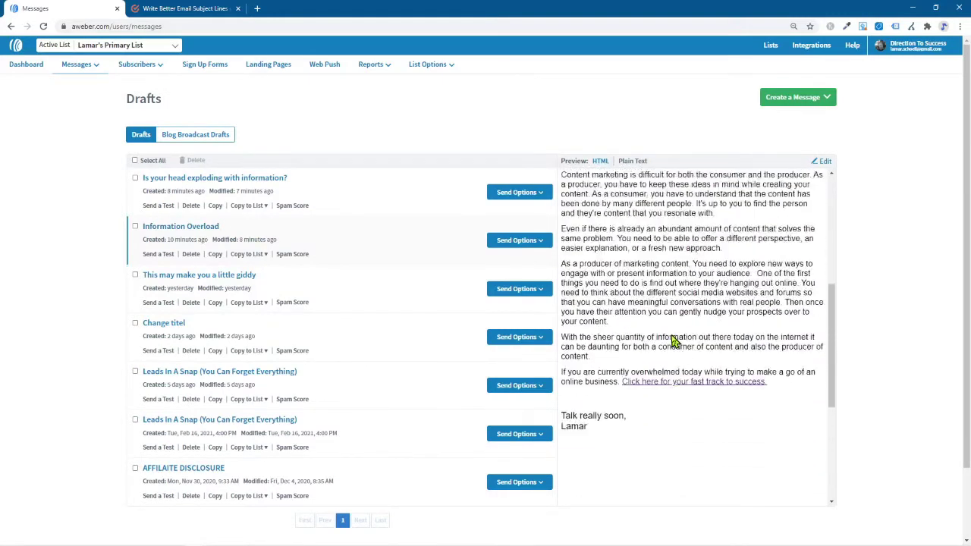
{"action": "scroll", "coordinate": [673, 340], "scroll_direction": "up", "scroll_amount": 4}
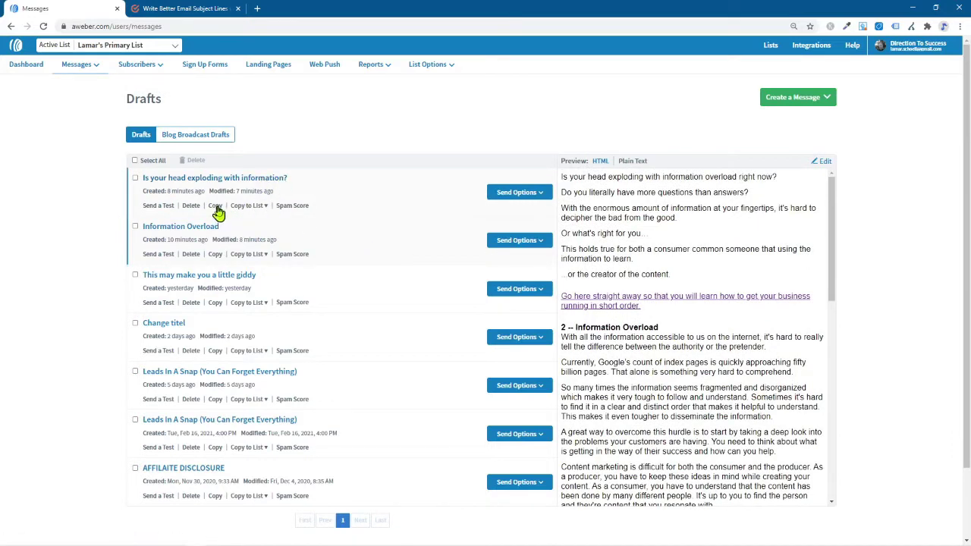
{"action": "left_click", "coordinate": [190, 239]}
{"action": "left_click", "coordinate": [214, 236]}
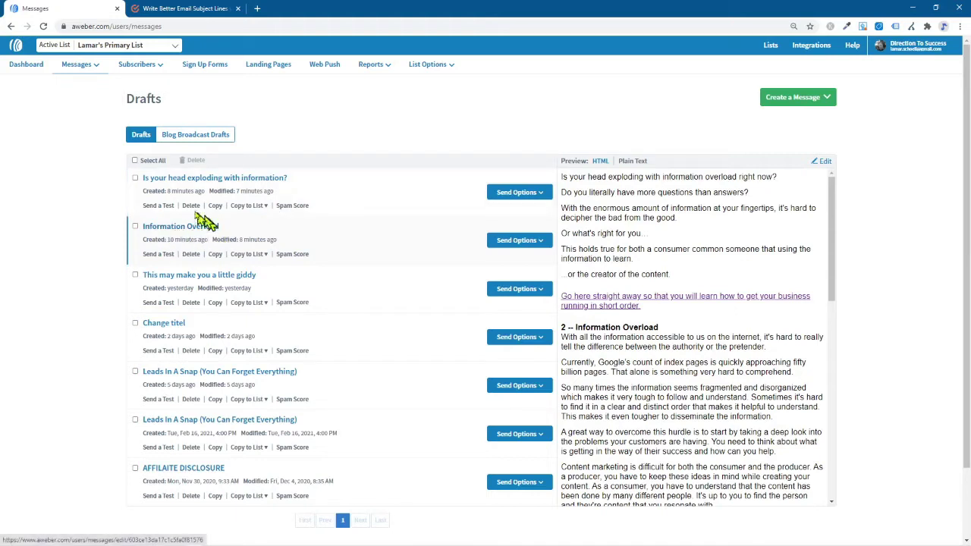
Open the broadcast split tests and look over the blank split test form, closing it without saving
{"action": "mouse_move", "coordinate": [80, 72]}
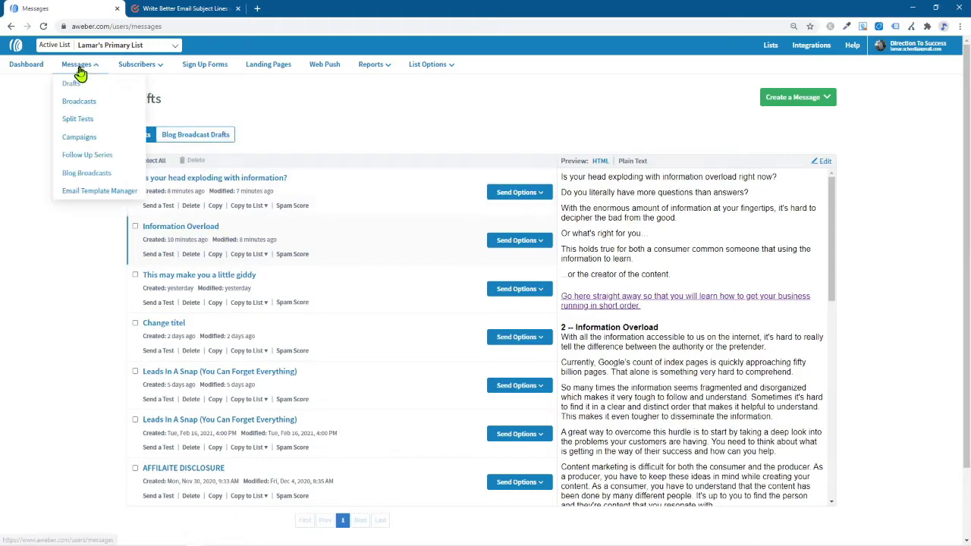
{"action": "left_click", "coordinate": [78, 119]}
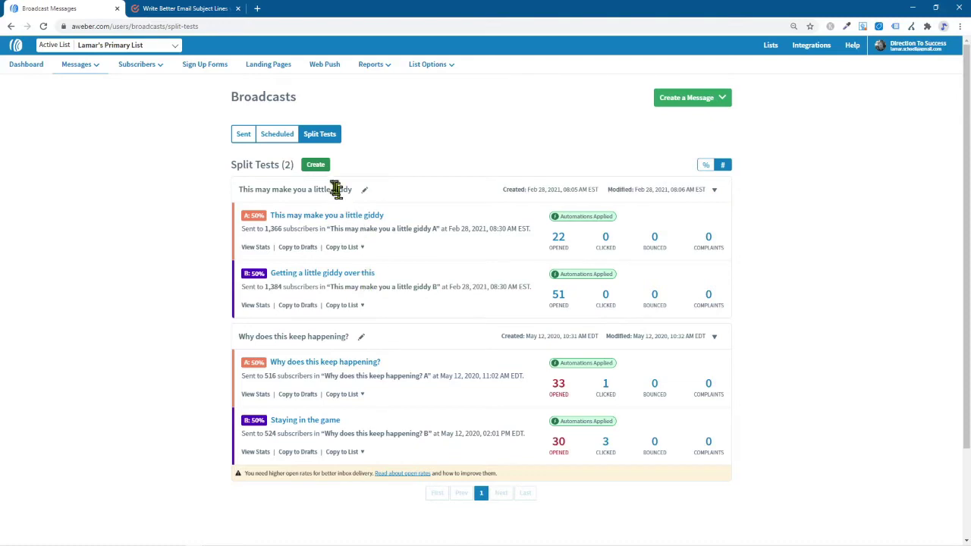
{"action": "left_click", "coordinate": [318, 167]}
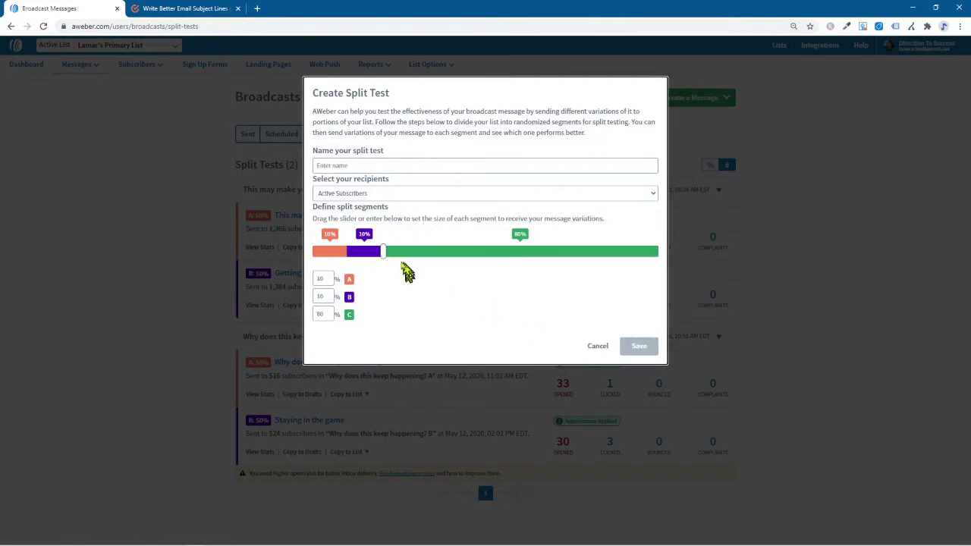
{"action": "left_click", "coordinate": [598, 347]}
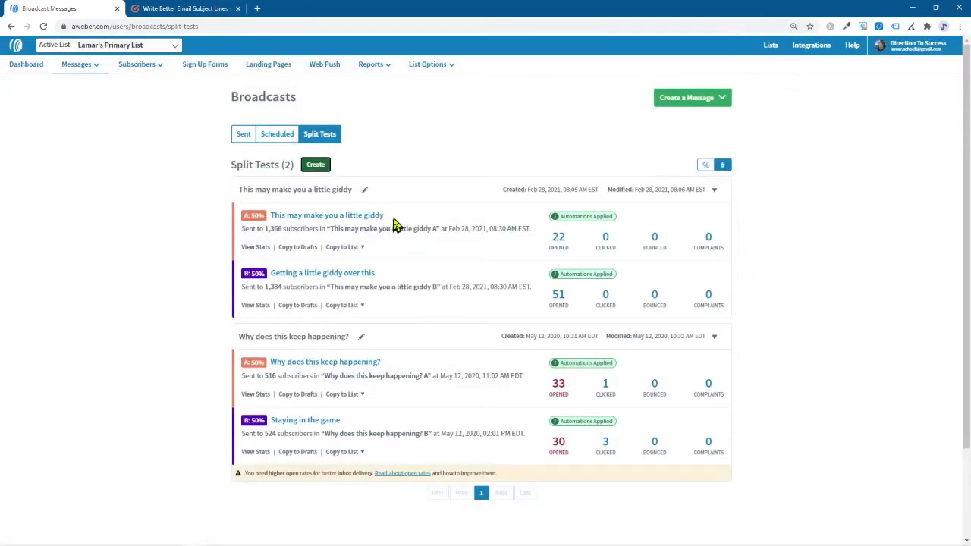
Create a split test named "This may make you a little giddy", copying the name from message A of the existing test
{"action": "left_click_drag", "start_coordinate": [378, 215], "coordinate": [296, 218]}
{"action": "key", "text": "ctrl+c"}
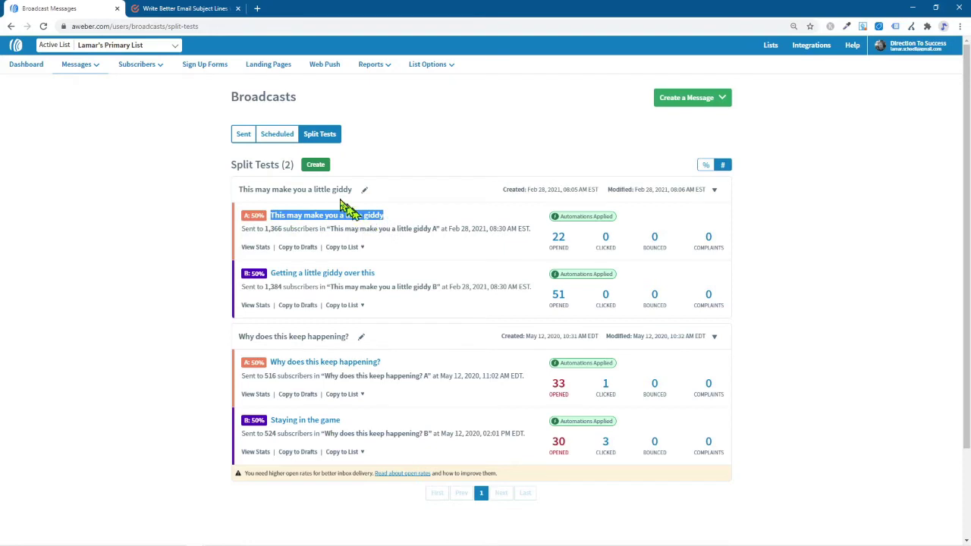
{"action": "left_click", "coordinate": [317, 169]}
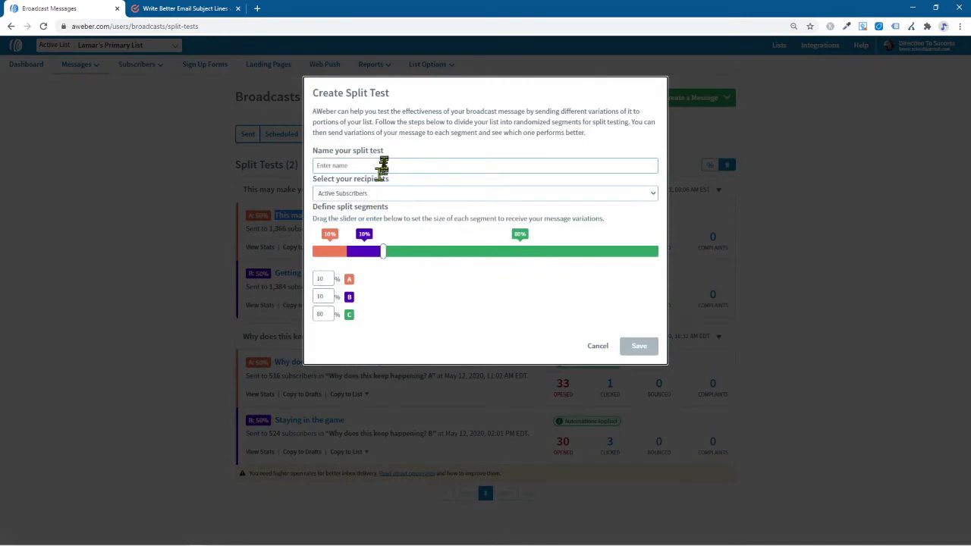
{"action": "left_click", "coordinate": [338, 164]}
{"action": "right_click", "coordinate": [337, 169]}
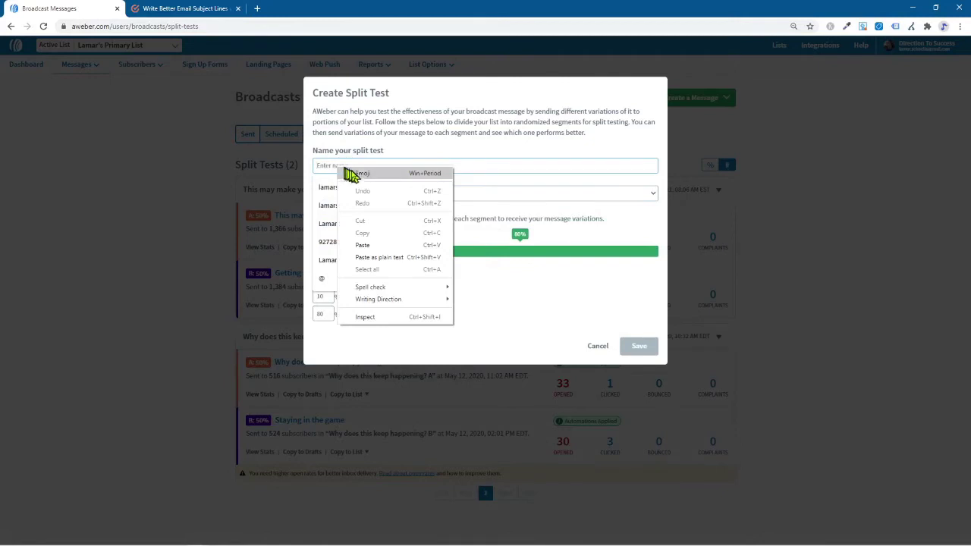
{"action": "left_click", "coordinate": [360, 245]}
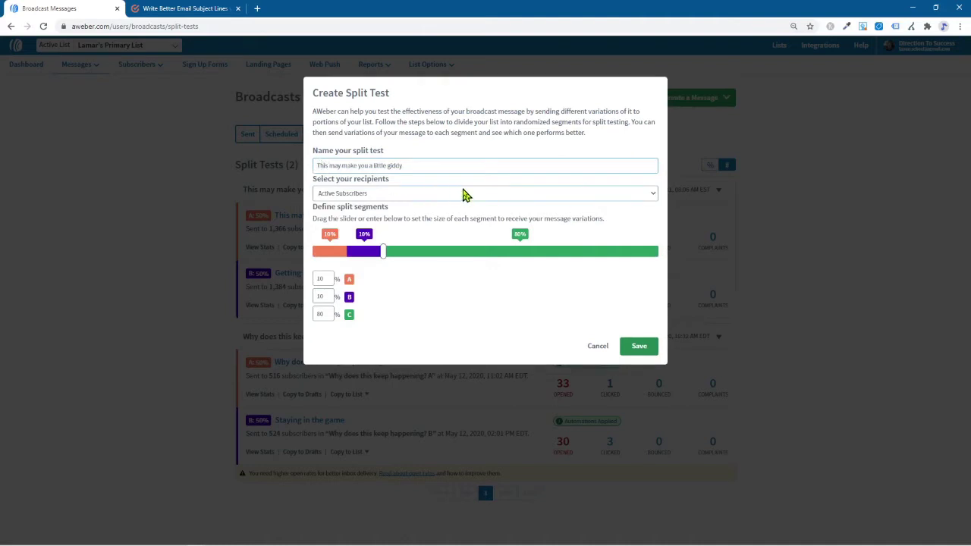
{"action": "key", "text": "ctrl+v"}
{"action": "key", "text": "ctrl+a"}
{"action": "key", "text": "ctrl+v"}
{"action": "left_click", "coordinate": [418, 167]}
Select the Broadcast List segment as the recipients of the split test
{"action": "left_click", "coordinate": [422, 197]}
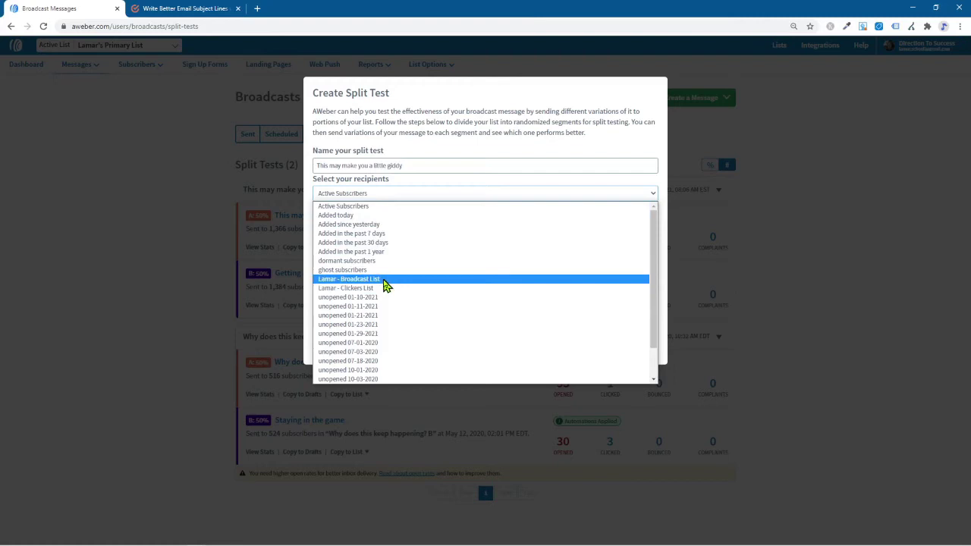
{"action": "left_click", "coordinate": [383, 280]}
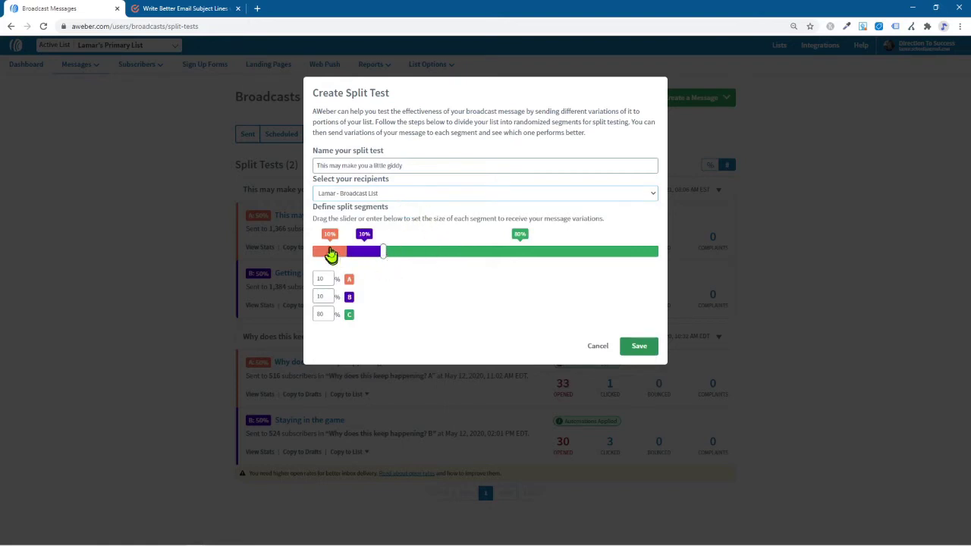
{"action": "left_click", "coordinate": [418, 198]}
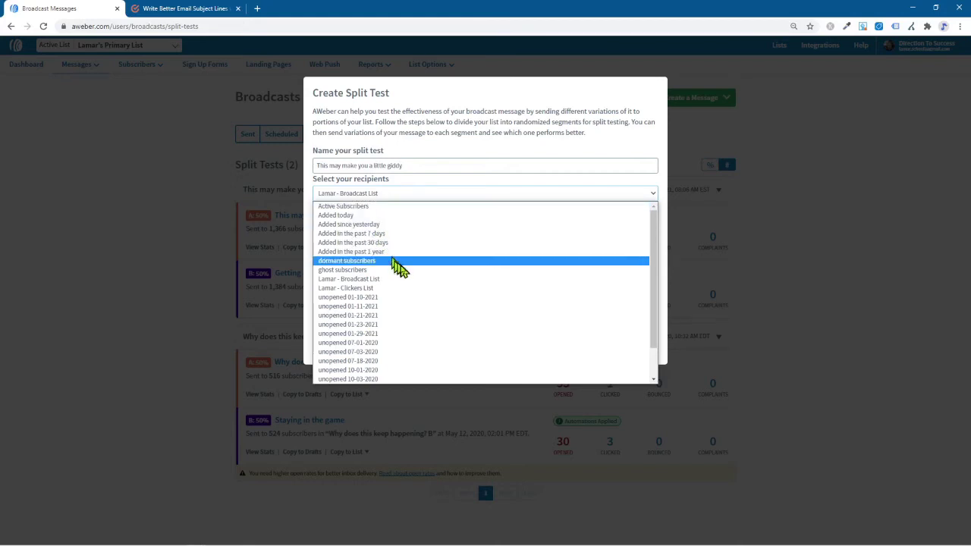
{"action": "left_click", "coordinate": [400, 280]}
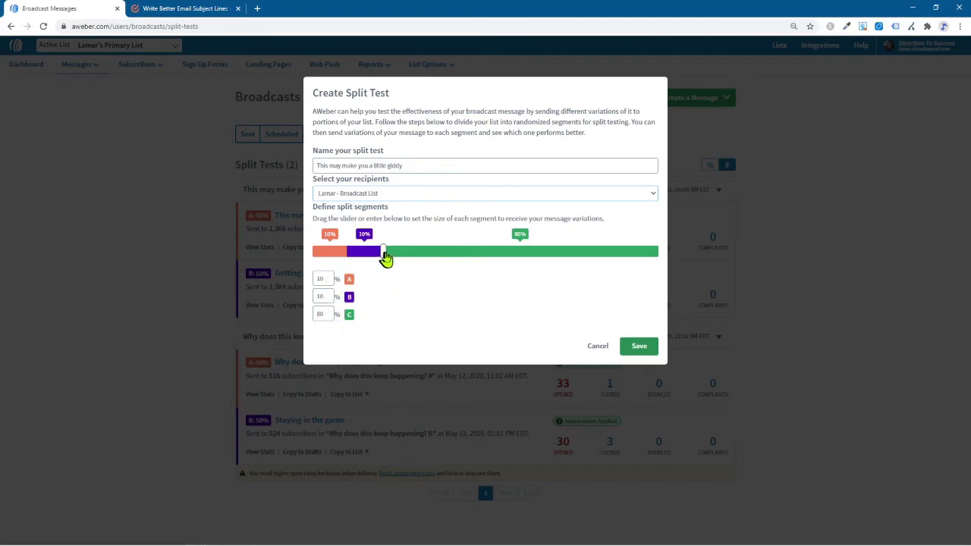
Divide the recipients into two segments, A and B, at 50% each and save the split test
{"action": "left_click_drag", "start_coordinate": [385, 258], "coordinate": [417, 260]}
{"action": "left_click_drag", "start_coordinate": [432, 262], "coordinate": [658, 266]}
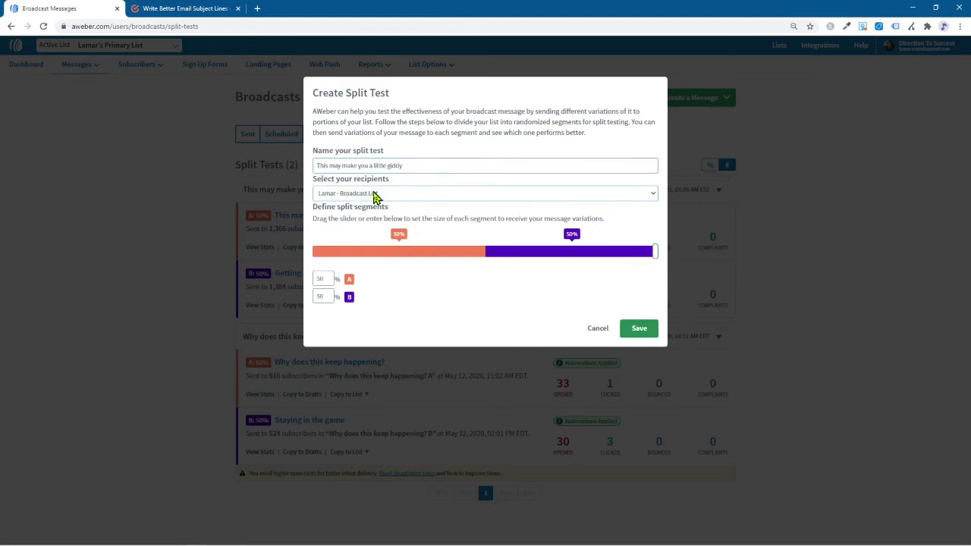
{"action": "left_click", "coordinate": [638, 330]}
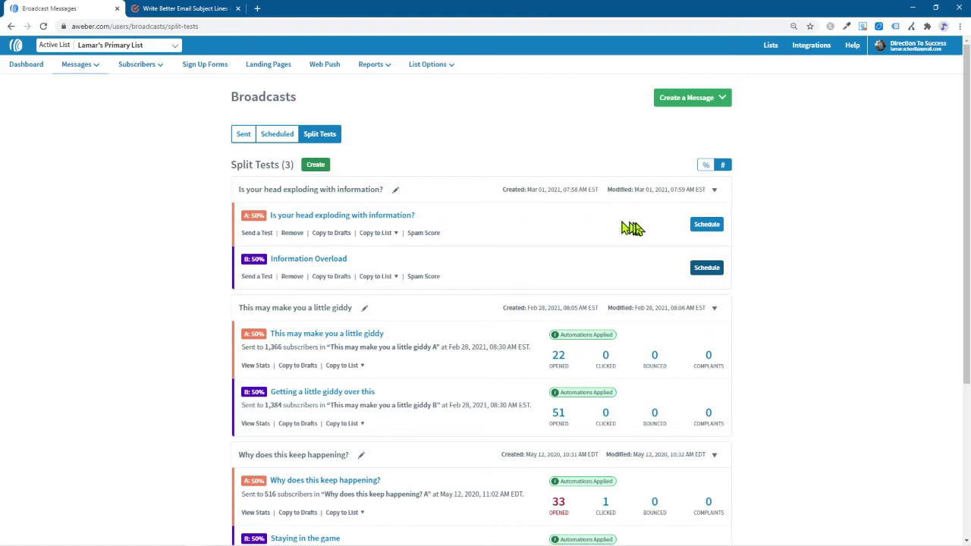
Set message A, "Is your head exploding with information?", to send on March 1, 2021 at 8:30 am
{"action": "left_click", "coordinate": [706, 225]}
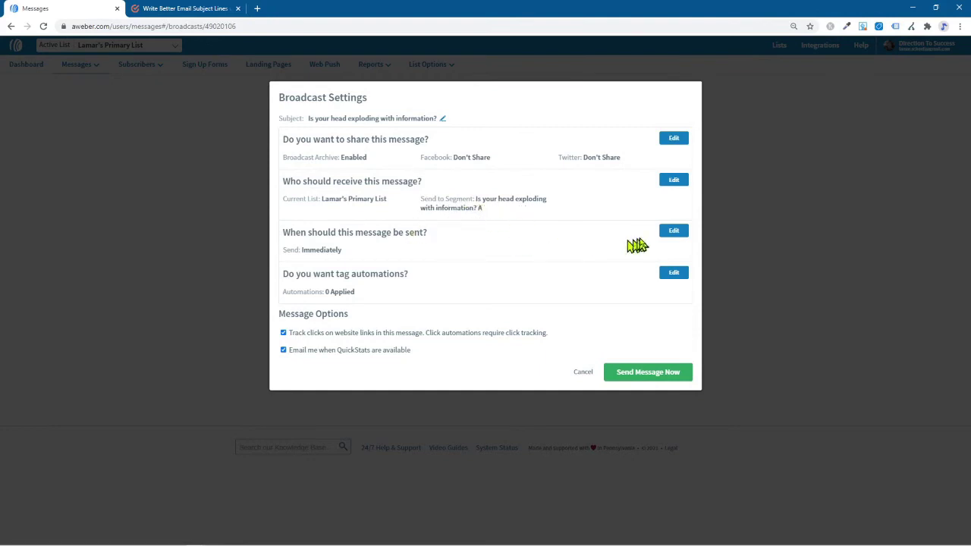
{"action": "left_click", "coordinate": [673, 232]}
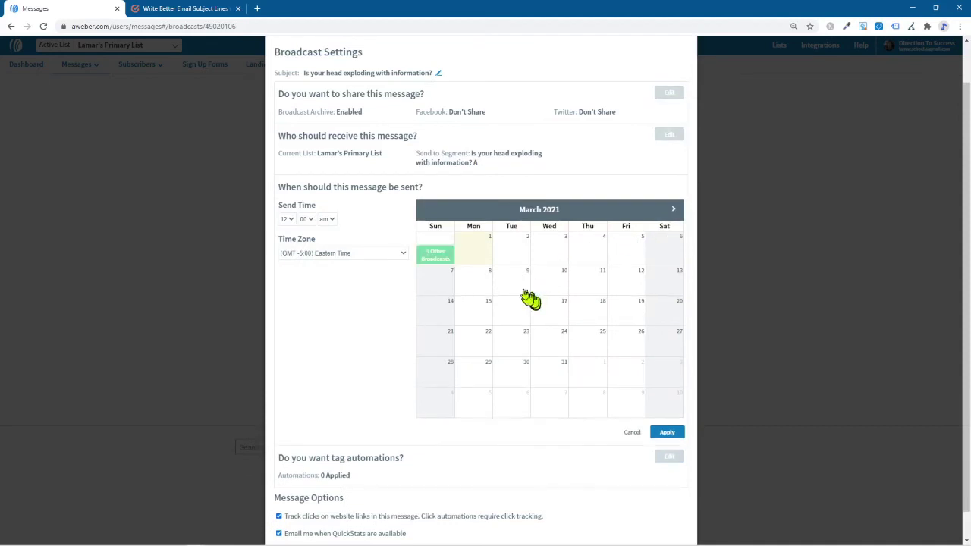
{"action": "left_click", "coordinate": [472, 254]}
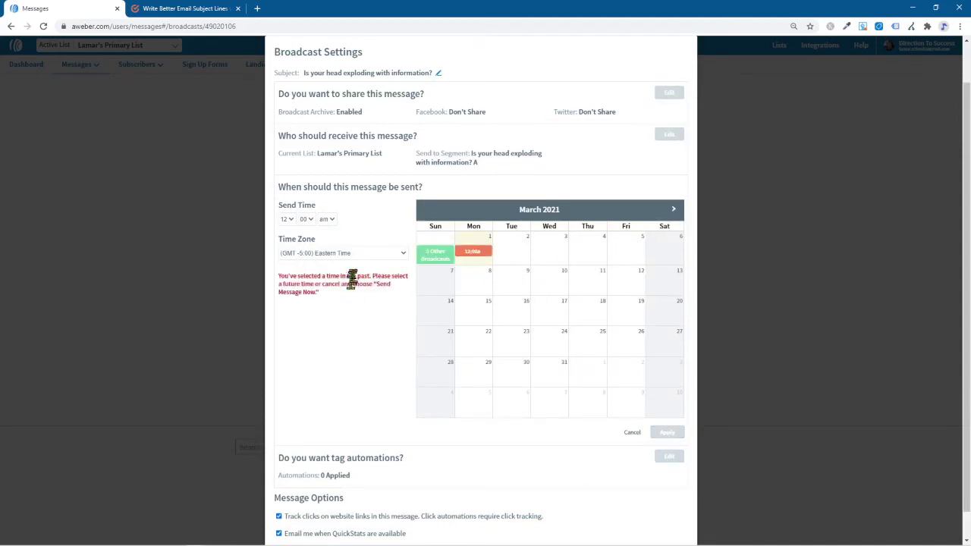
{"action": "left_click", "coordinate": [289, 220]}
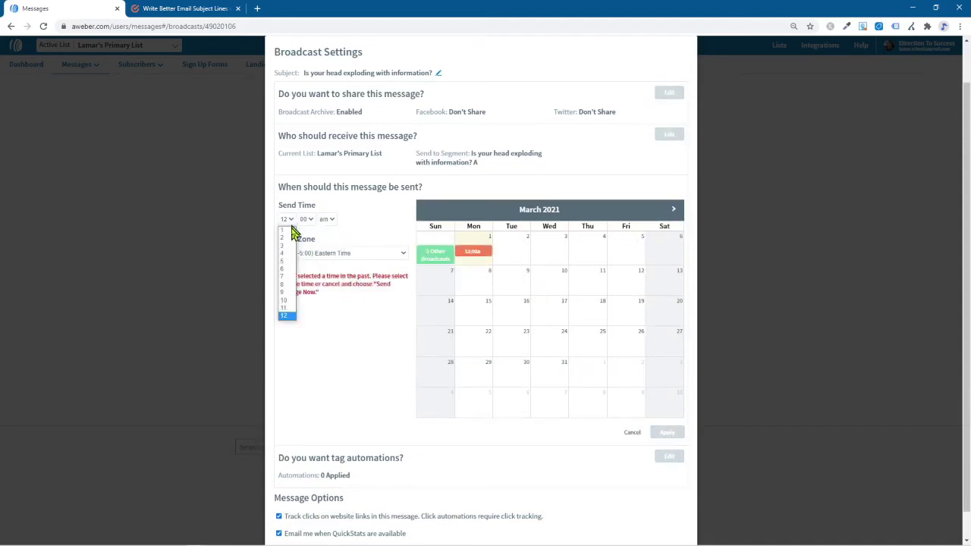
{"action": "left_click", "coordinate": [286, 284]}
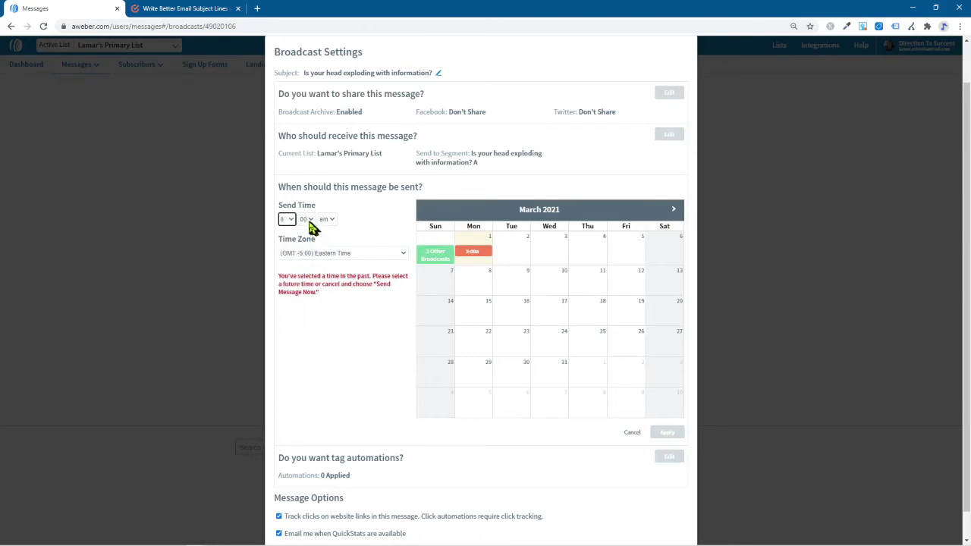
{"action": "left_click", "coordinate": [307, 221]}
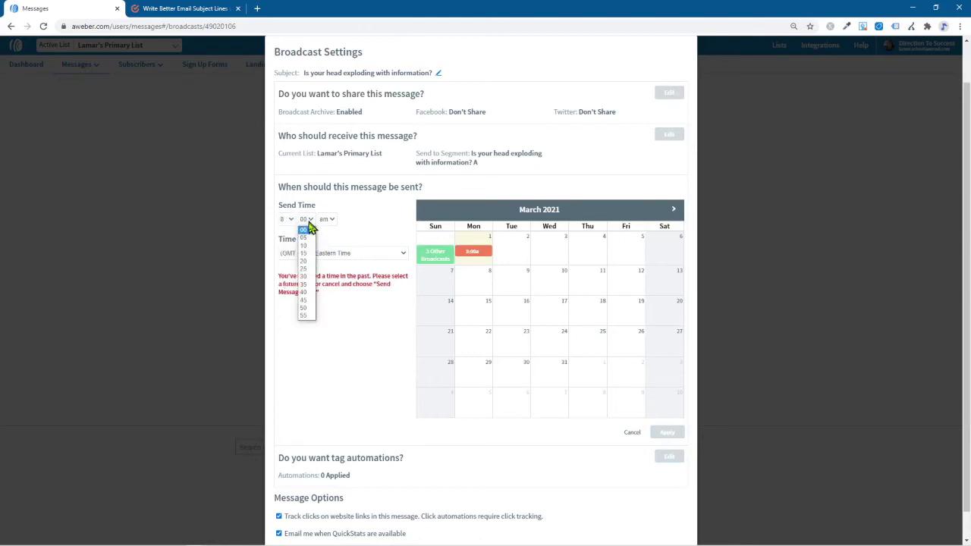
{"action": "left_click", "coordinate": [308, 276]}
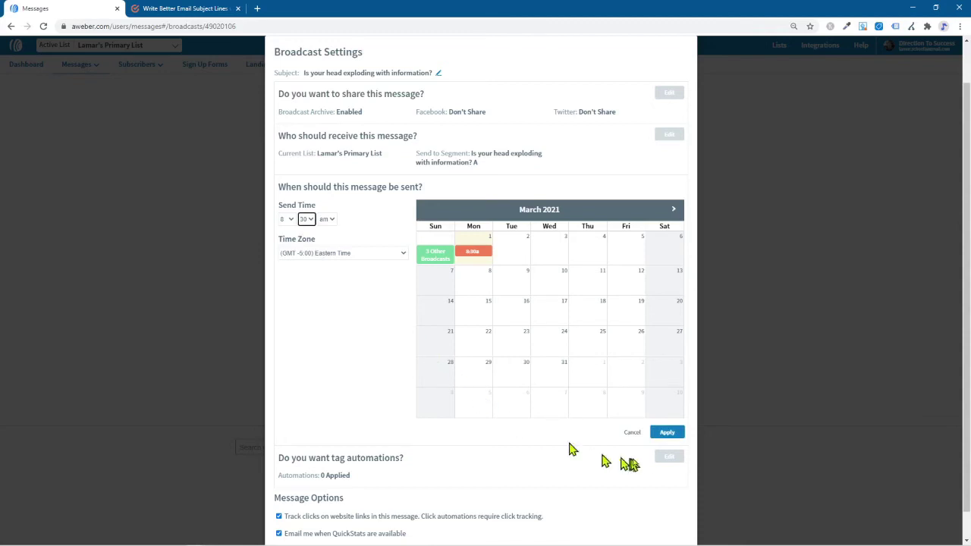
{"action": "left_click", "coordinate": [667, 433]}
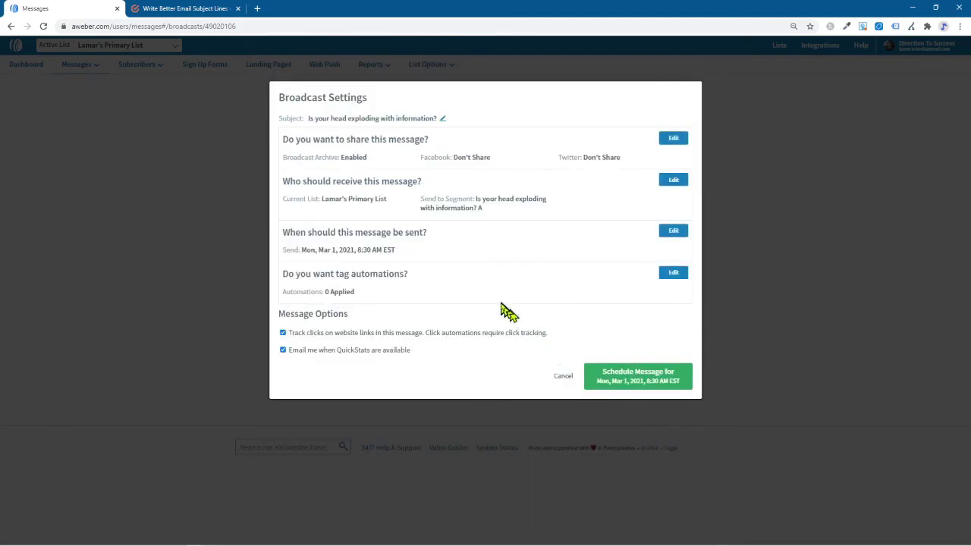
Add the tag "clickers" and remove the suggested tag matching "broad" when subscribers click the message link, and schedule message A
{"action": "left_click", "coordinate": [671, 275]}
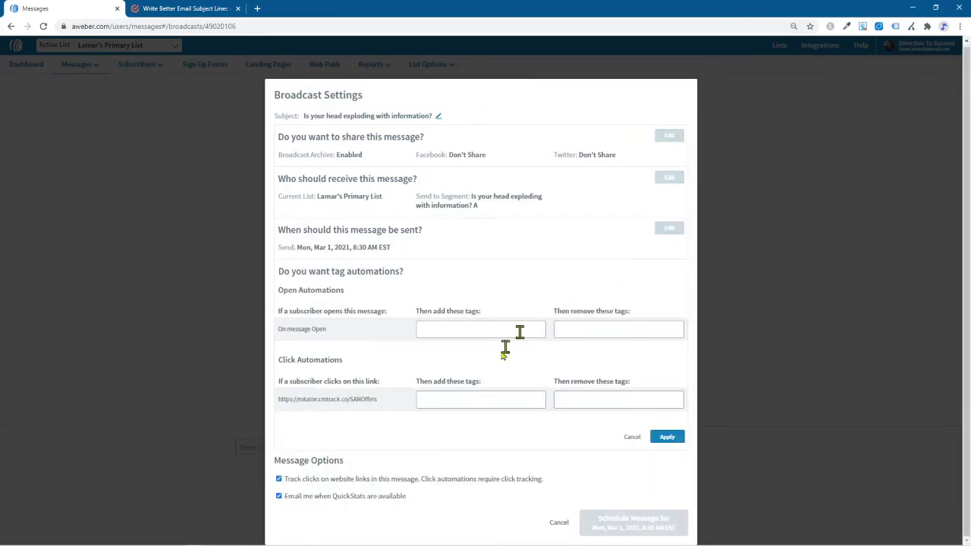
{"action": "left_click", "coordinate": [456, 402]}
{"action": "type", "text": "clickers"}
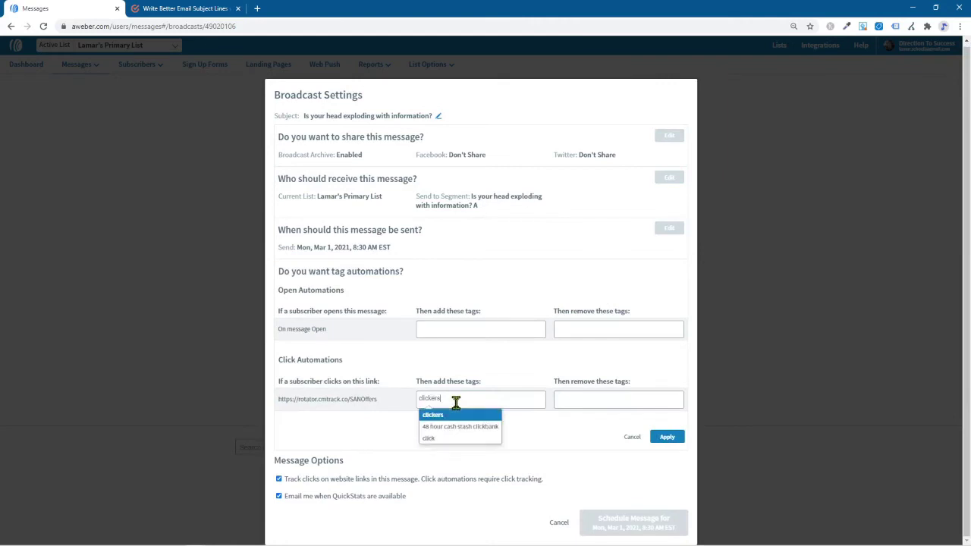
{"action": "key", "text": "Return"}
{"action": "left_click", "coordinate": [588, 401]}
{"action": "type", "text": "b"}
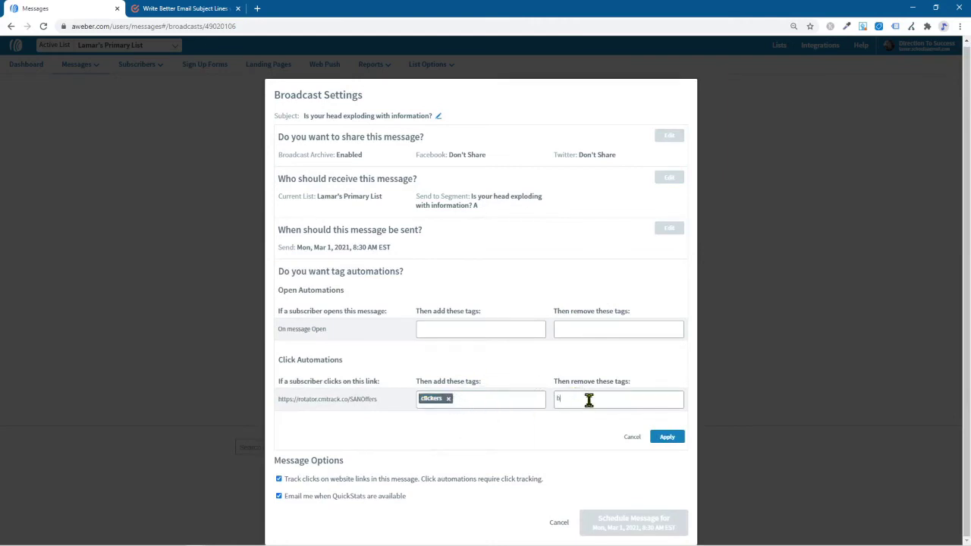
{"action": "type", "text": "road"}
{"action": "left_click", "coordinate": [586, 415]}
{"action": "left_click", "coordinate": [668, 438]}
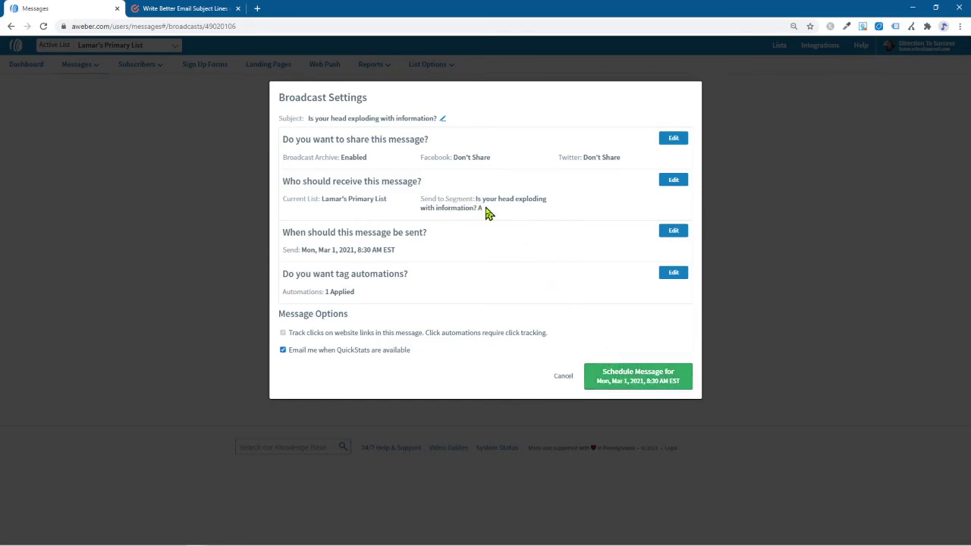
{"action": "left_click", "coordinate": [623, 384]}
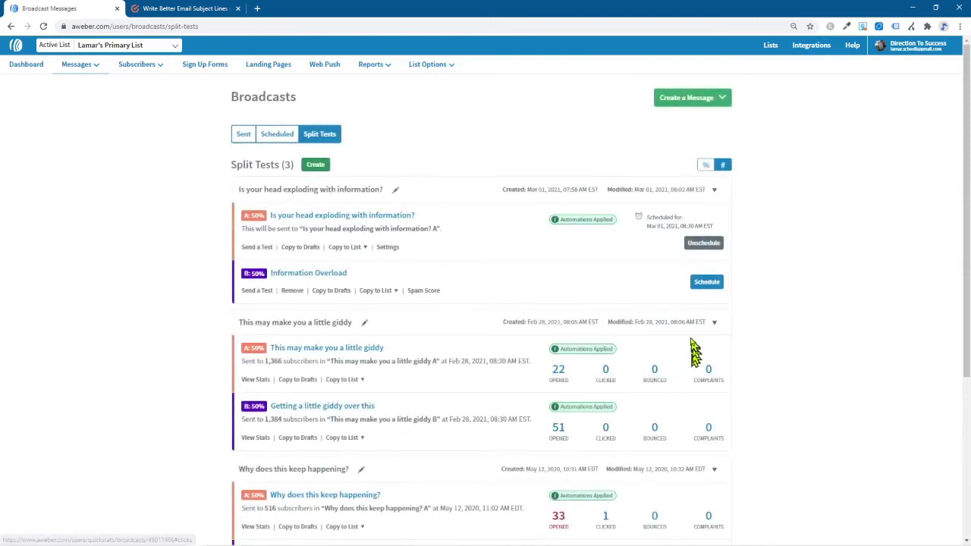
Schedule message B, "Information Overload", to send on March 1, 2021 at 8:30 am Eastern Time
{"action": "left_click", "coordinate": [704, 290]}
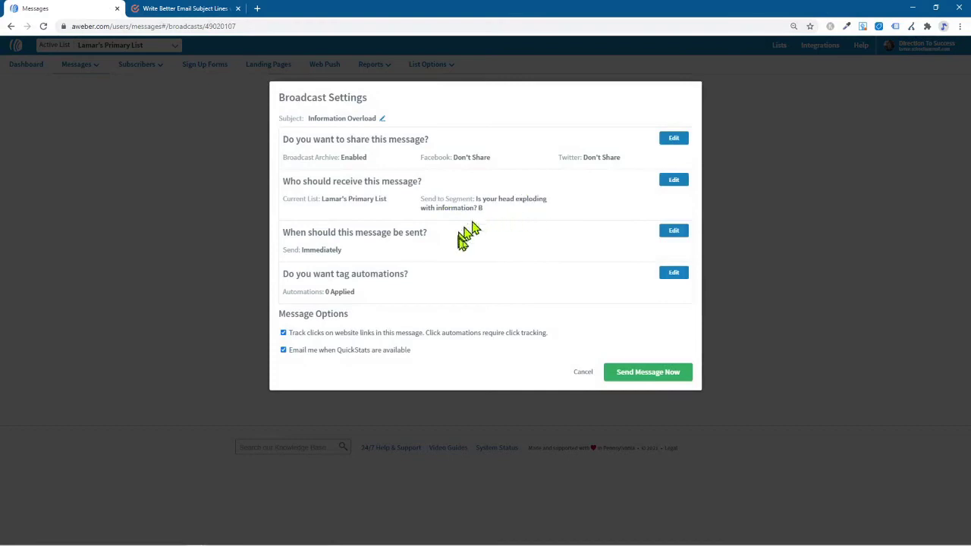
{"action": "left_click", "coordinate": [674, 231]}
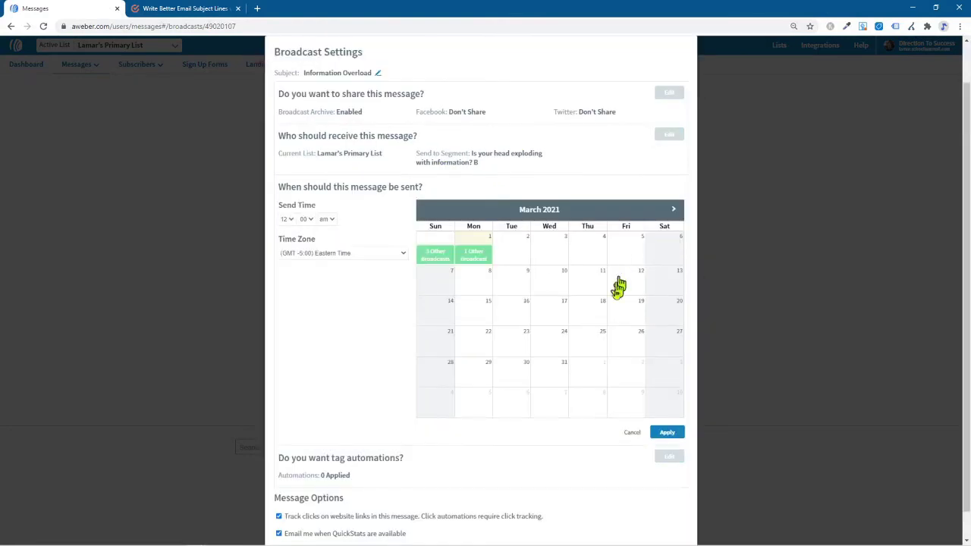
{"action": "left_click", "coordinate": [476, 246]}
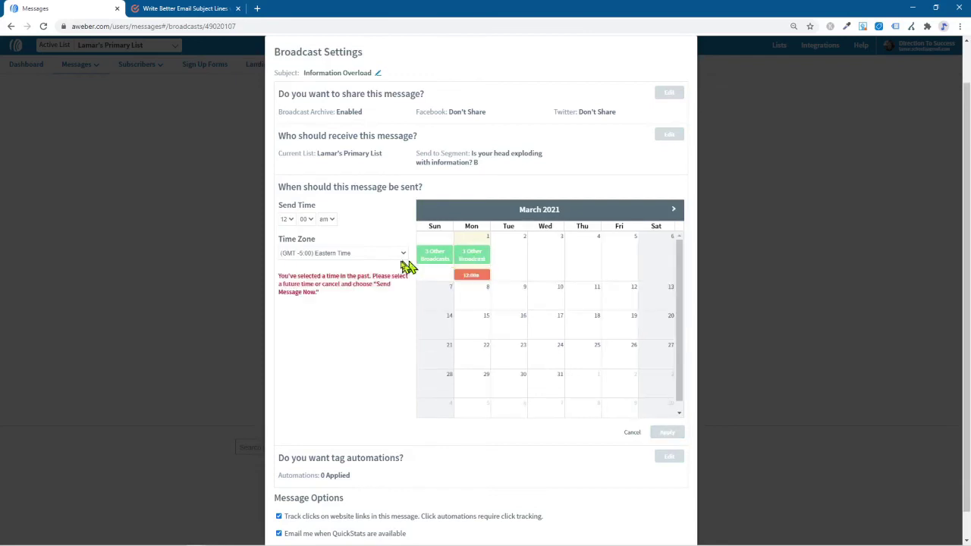
{"action": "left_click", "coordinate": [289, 220]}
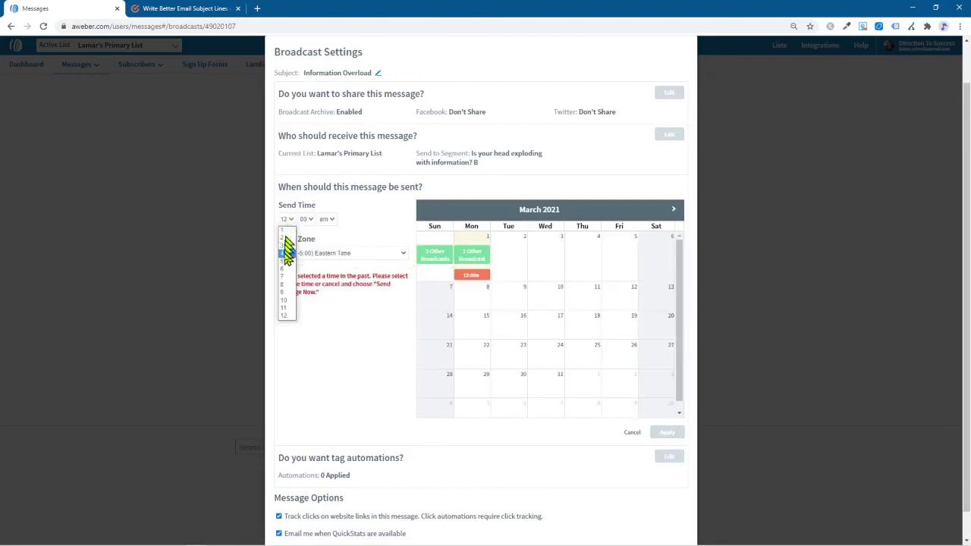
{"action": "left_click", "coordinate": [283, 285]}
{"action": "left_click", "coordinate": [306, 220]}
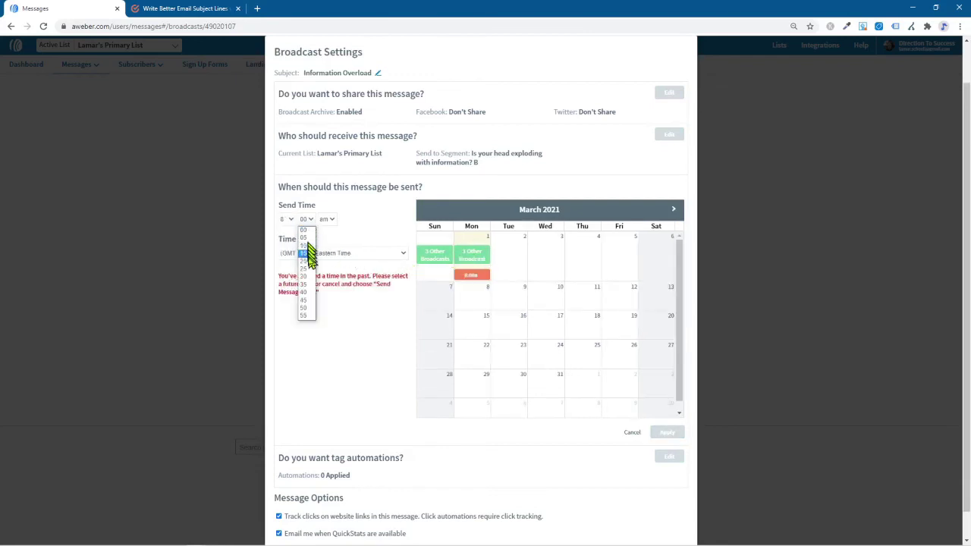
{"action": "left_click", "coordinate": [306, 278]}
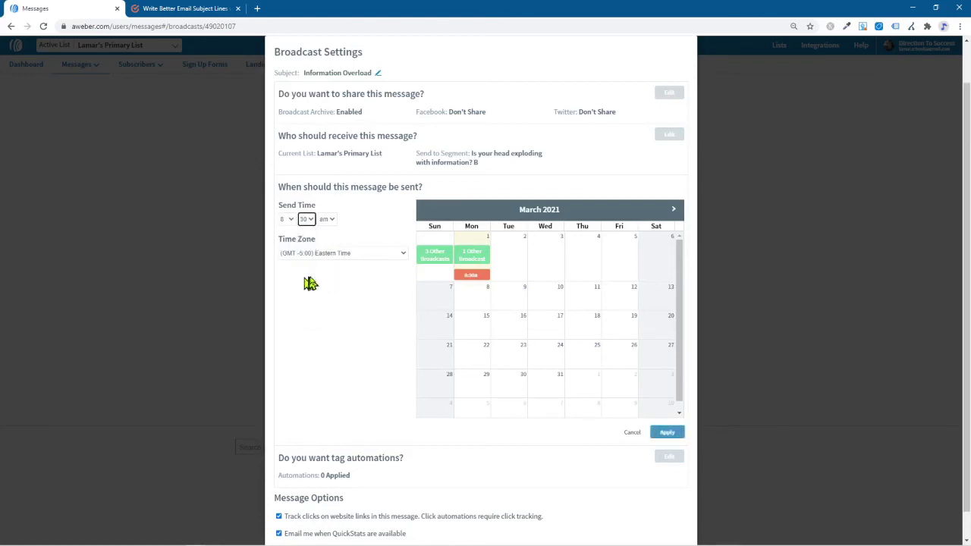
{"action": "left_click", "coordinate": [668, 434]}
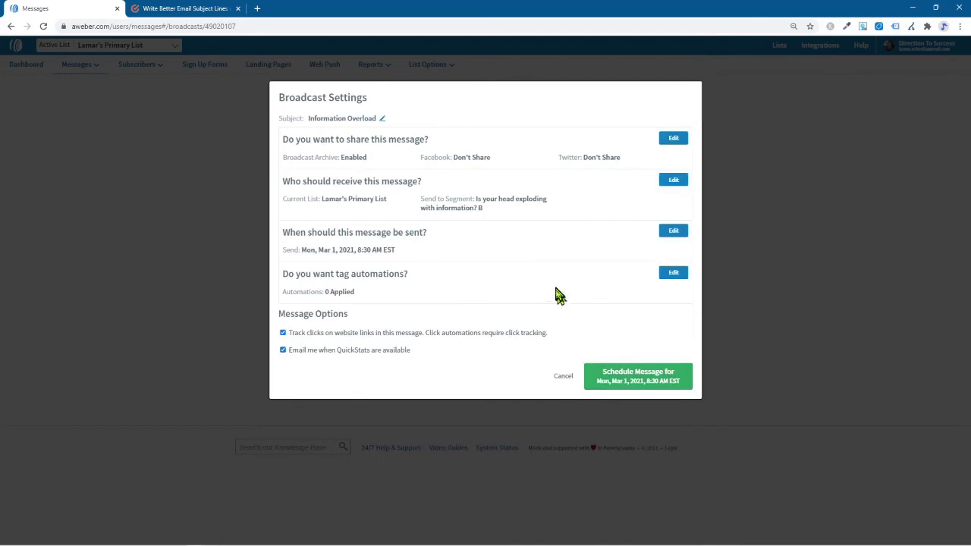
{"action": "left_click", "coordinate": [628, 384]}
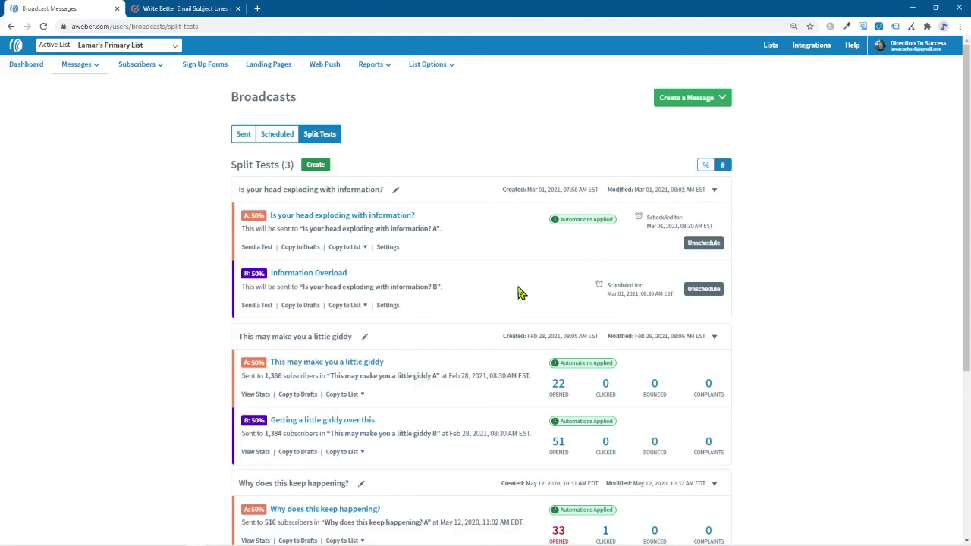
Open the list of scheduled broadcasts to check both split test messages
{"action": "left_click", "coordinate": [277, 135]}
{"action": "left_click", "coordinate": [278, 137]}
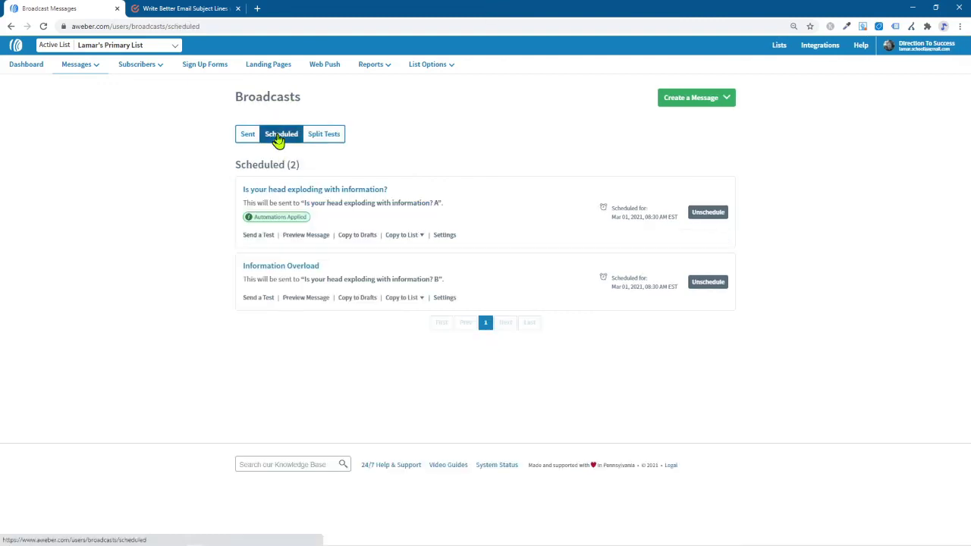